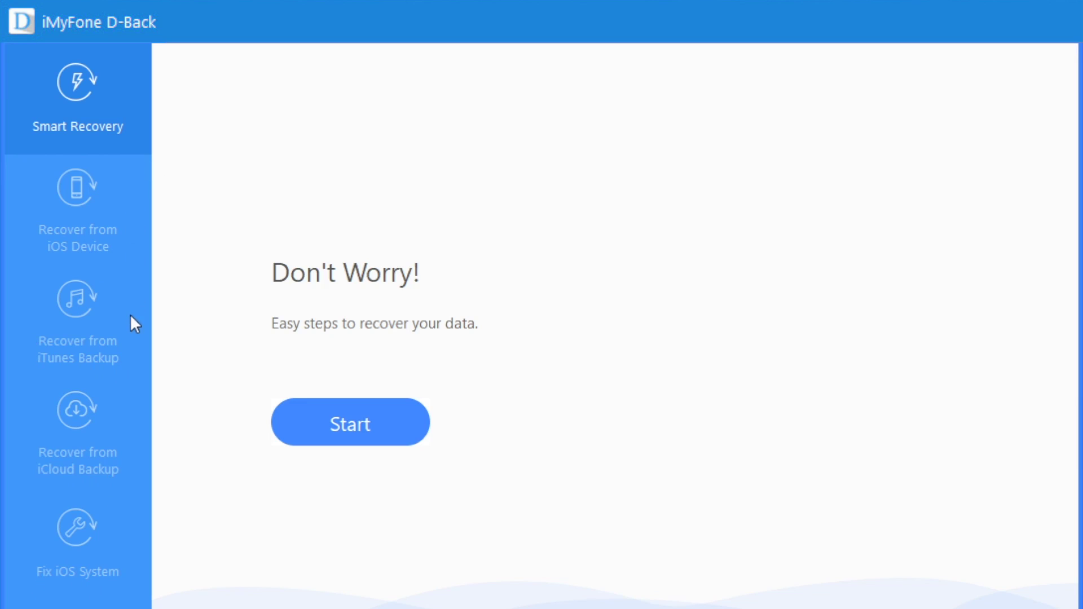
- Tour the iOS Device, iTunes, iCloud and system repair modes, then start Smart Recovery
left_click(76, 181)
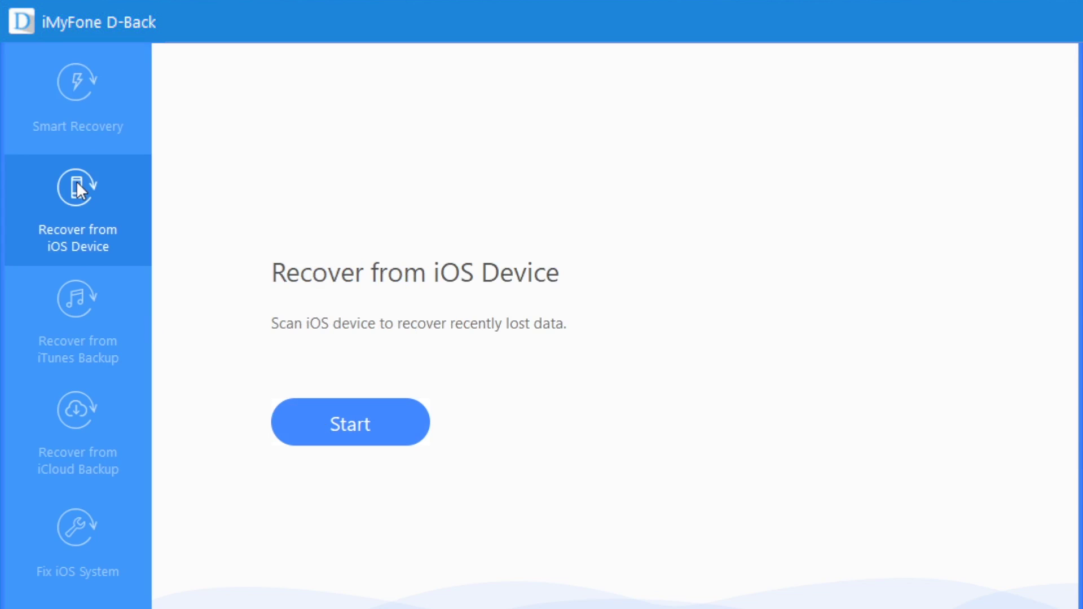
left_click(83, 300)
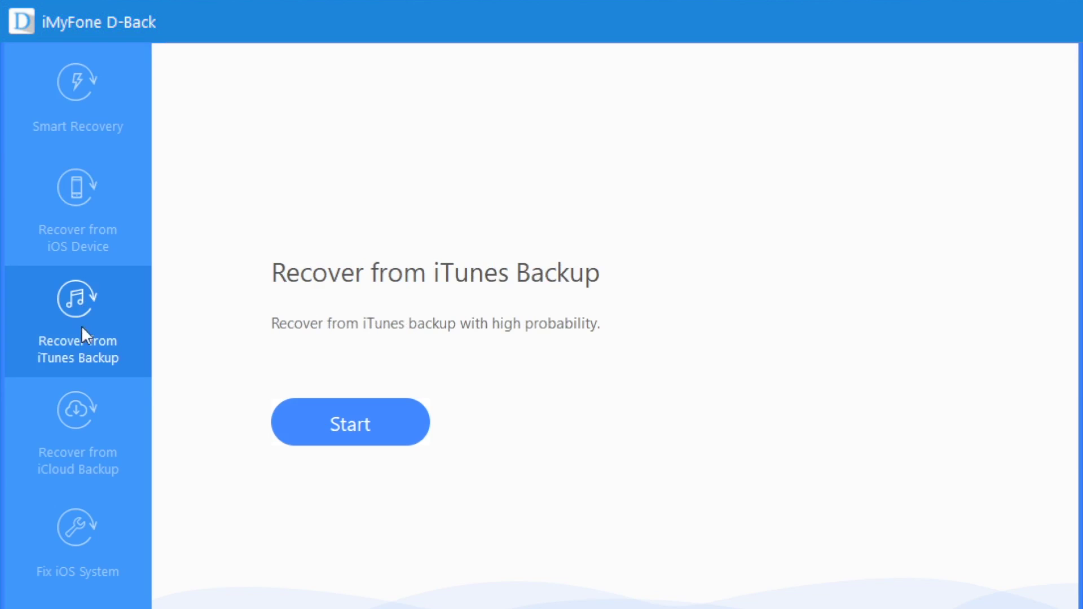
left_click(75, 415)
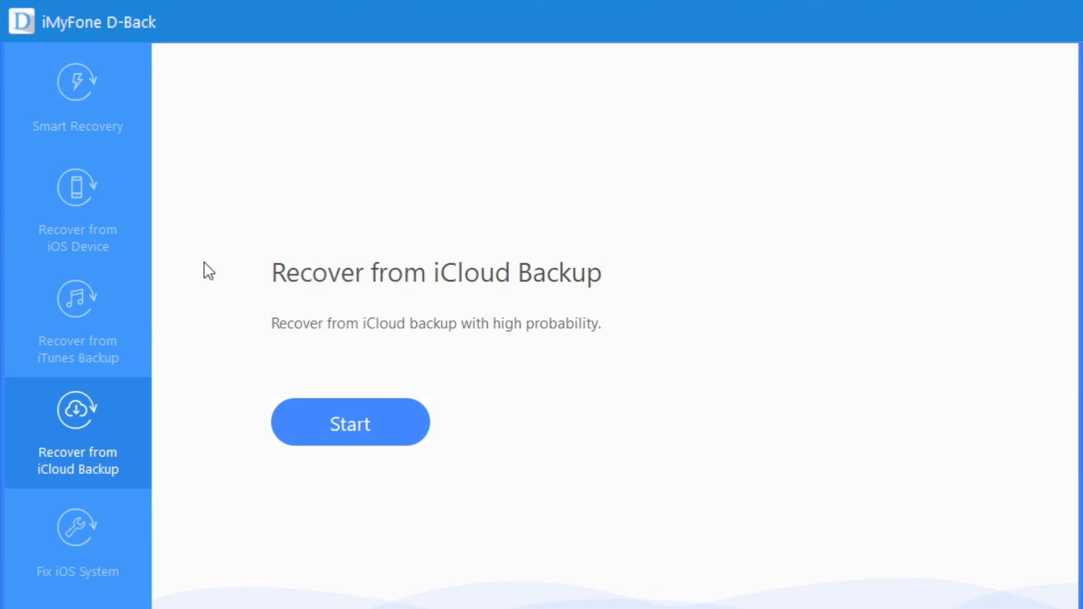
left_click(64, 567)
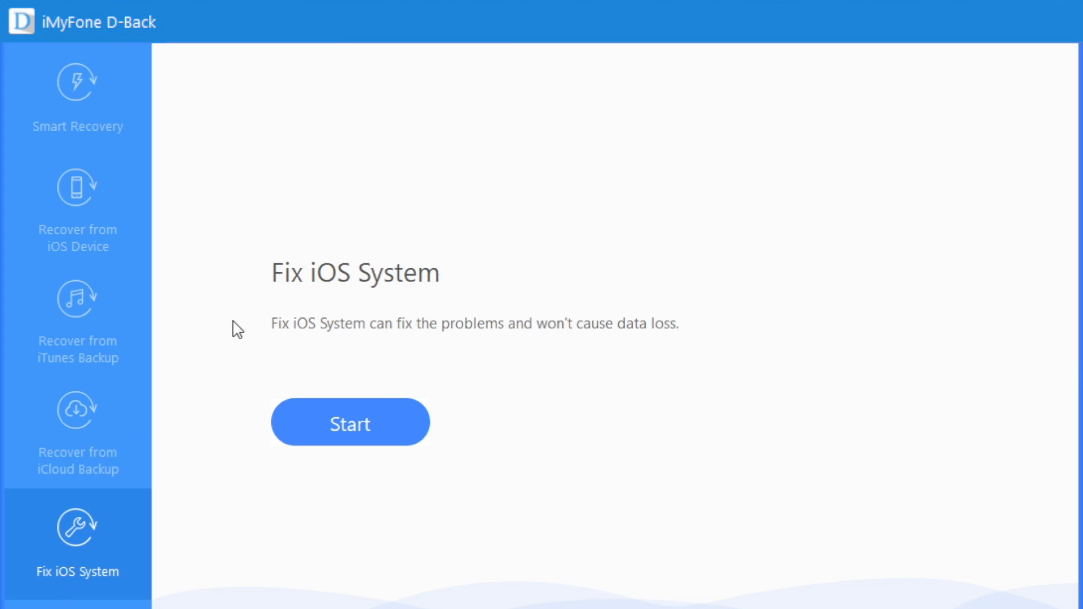
left_click(86, 87)
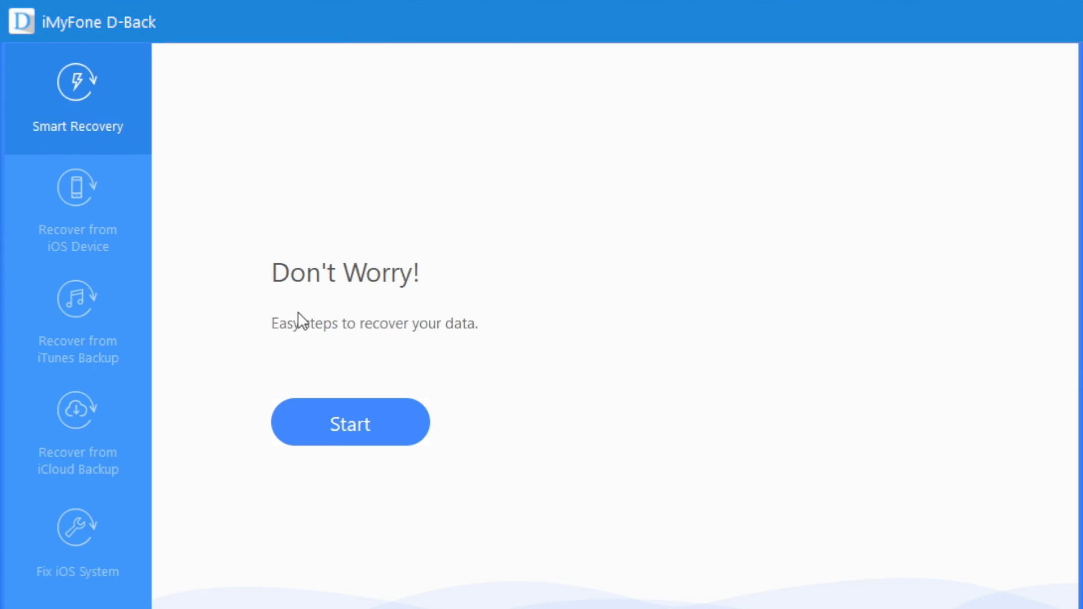
left_click(351, 427)
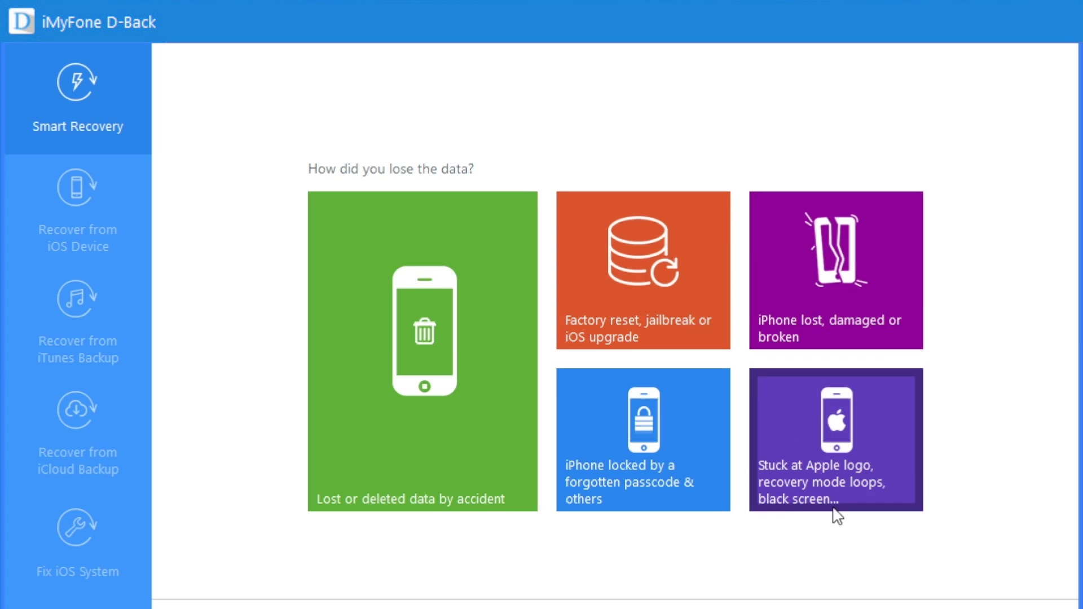
- Pick a data-loss scenario, clear all data types, then check only Call History and Message
left_click(436, 451)
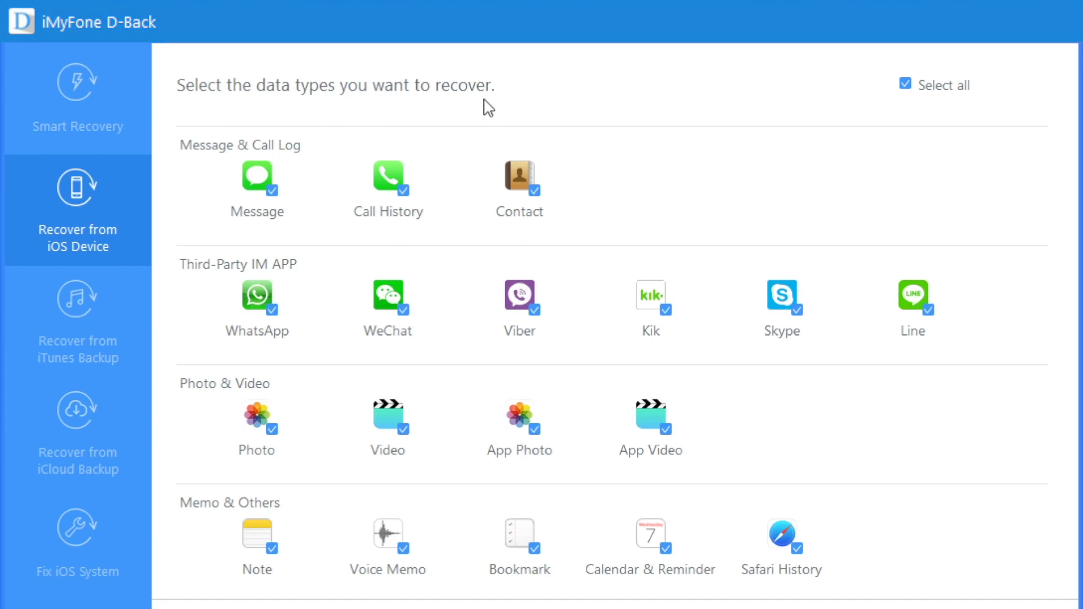
left_click(905, 85)
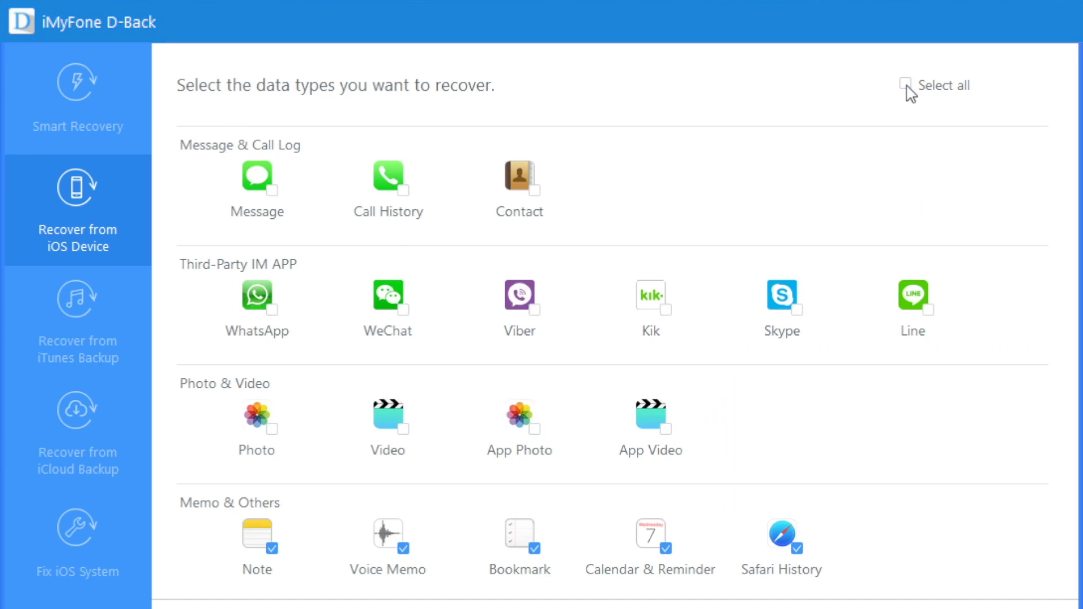
left_click(906, 86)
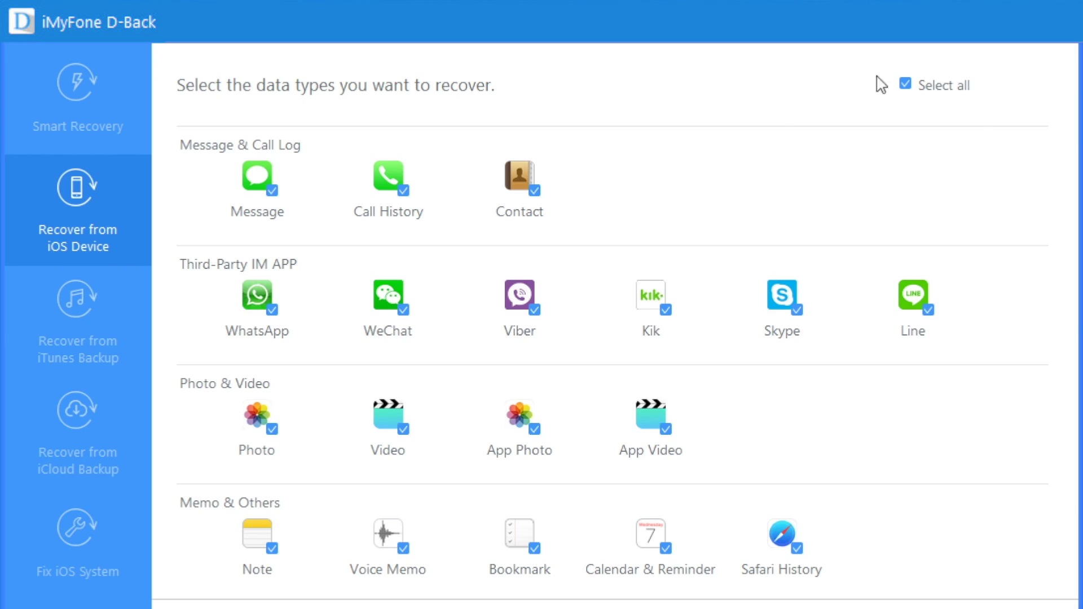
left_click(906, 85)
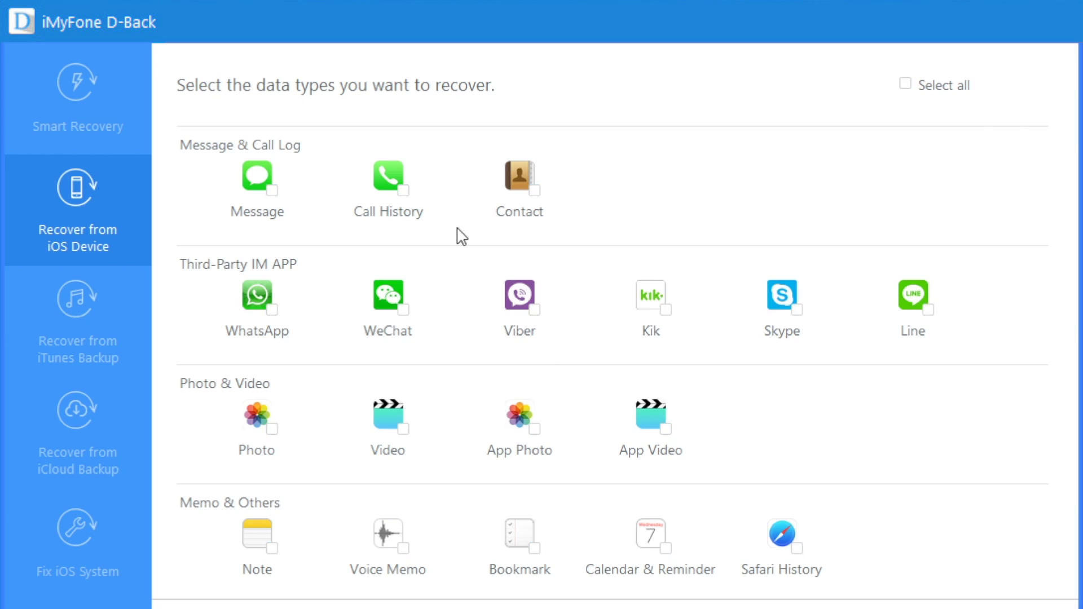
left_click(404, 192)
left_click(273, 191)
- Start an iCloud backup recovery, then go back to the Smart Recovery page
left_click(74, 81)
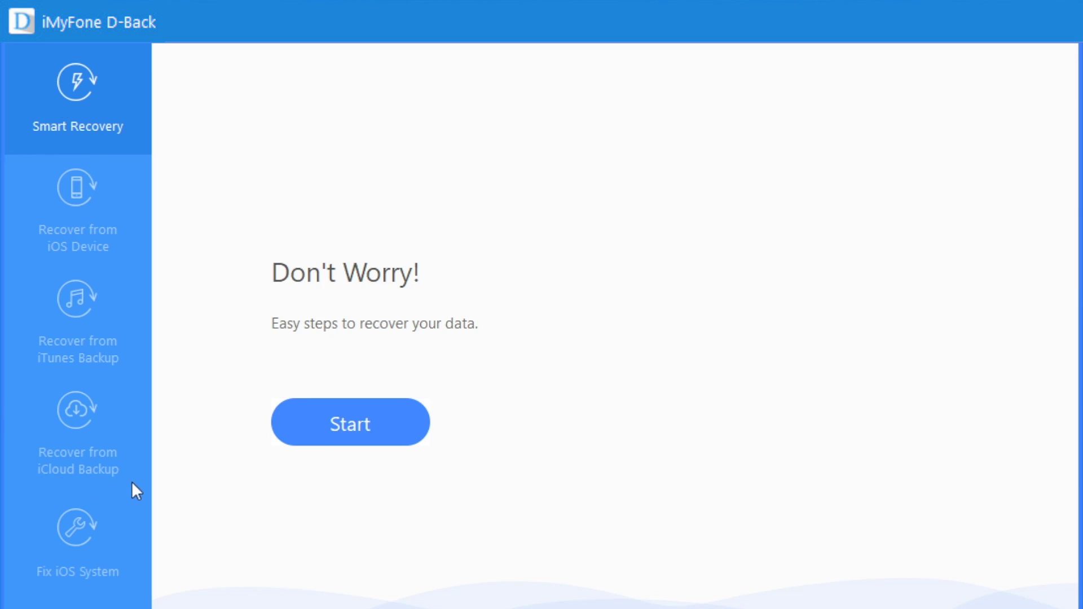
left_click(72, 414)
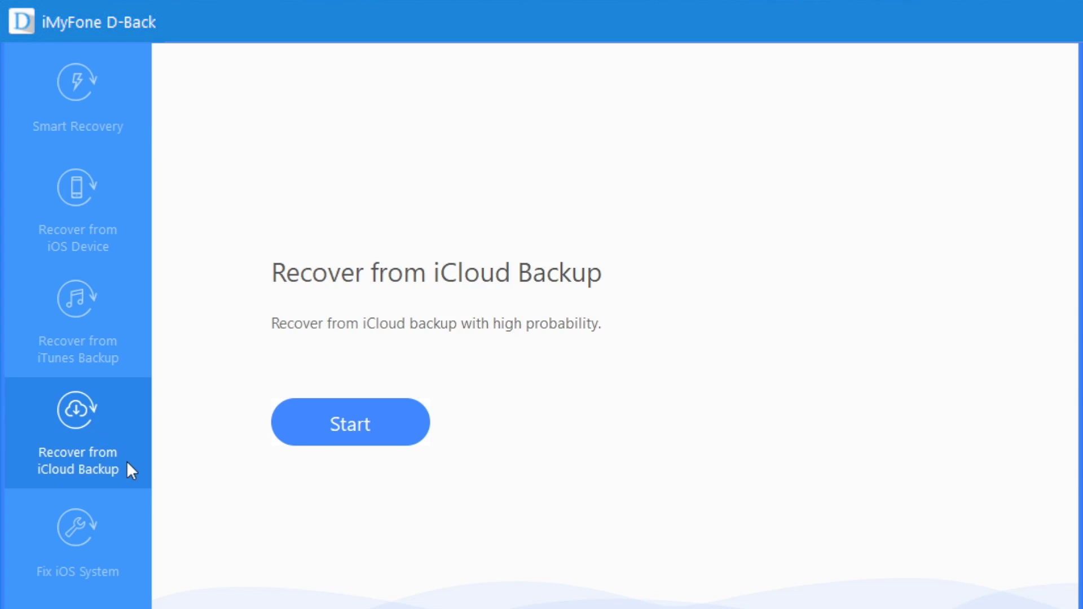
left_click(346, 427)
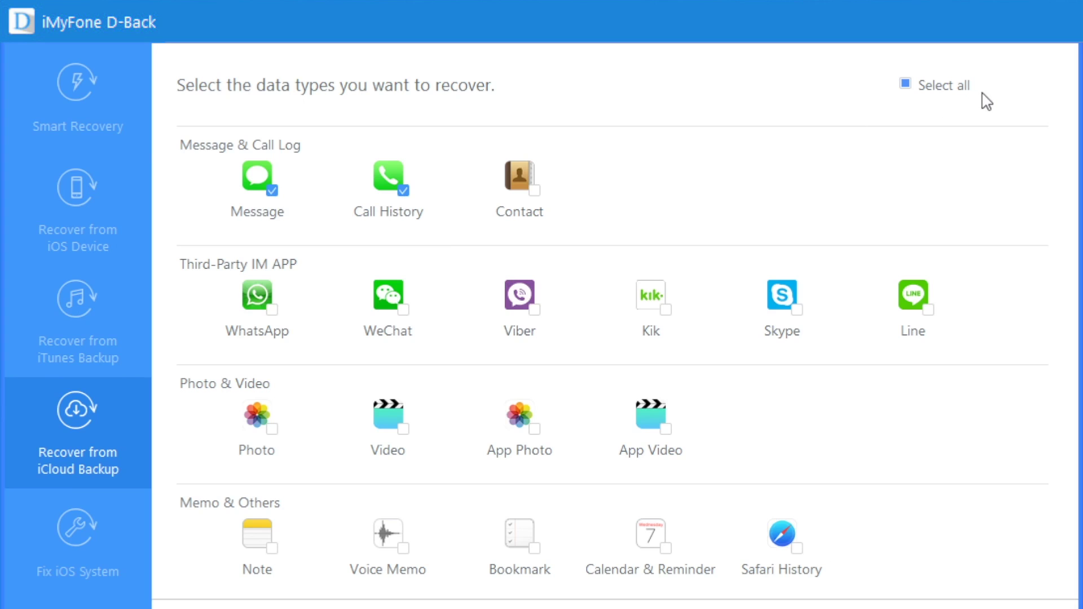
left_click(79, 76)
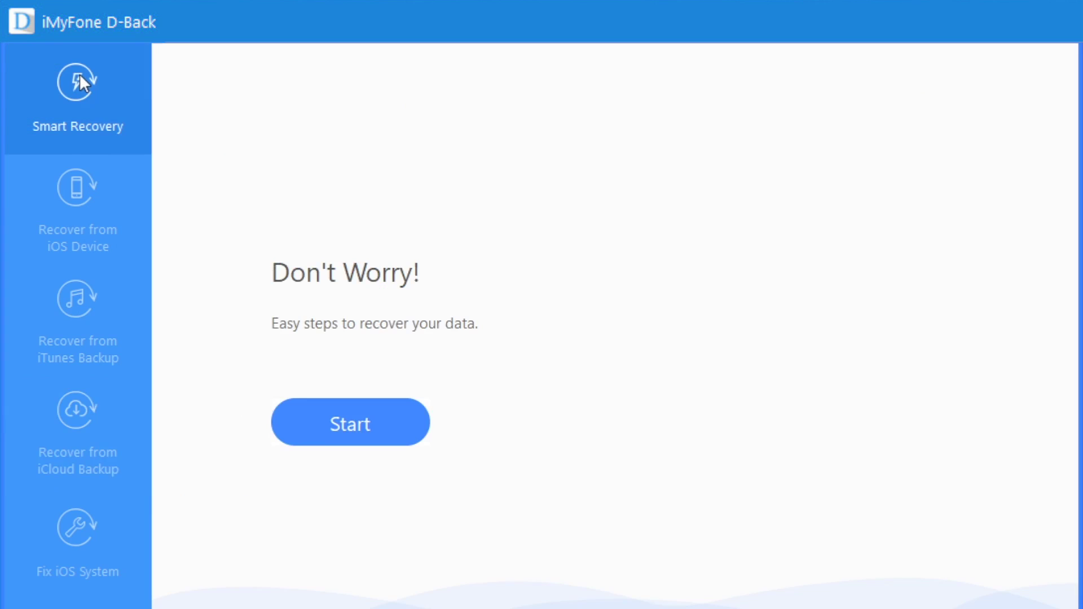
- Start Smart Recovery again to reach the five data-loss scenarios
left_click(332, 424)
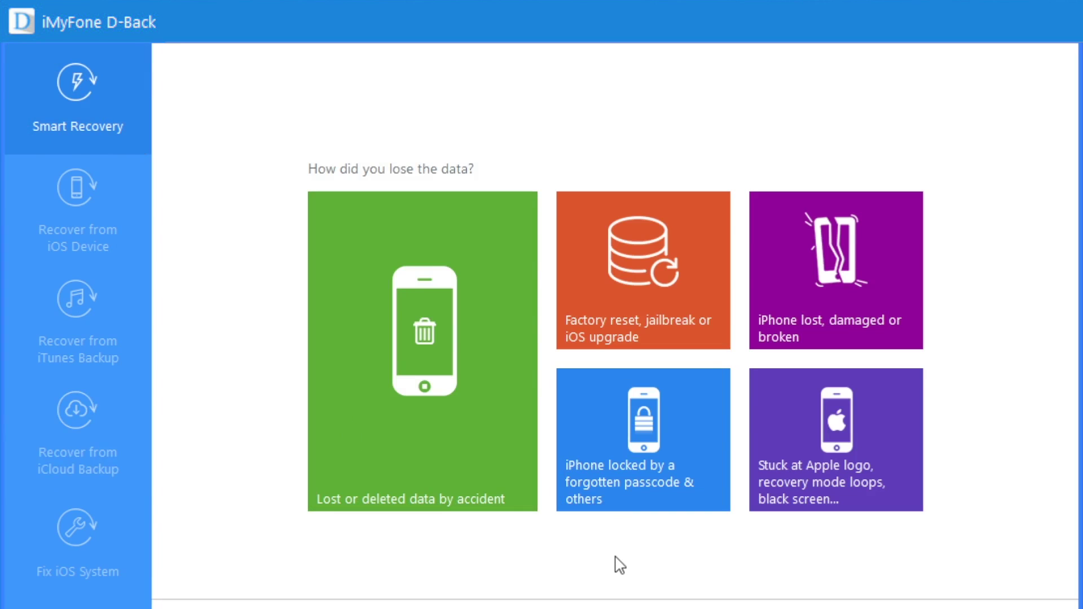